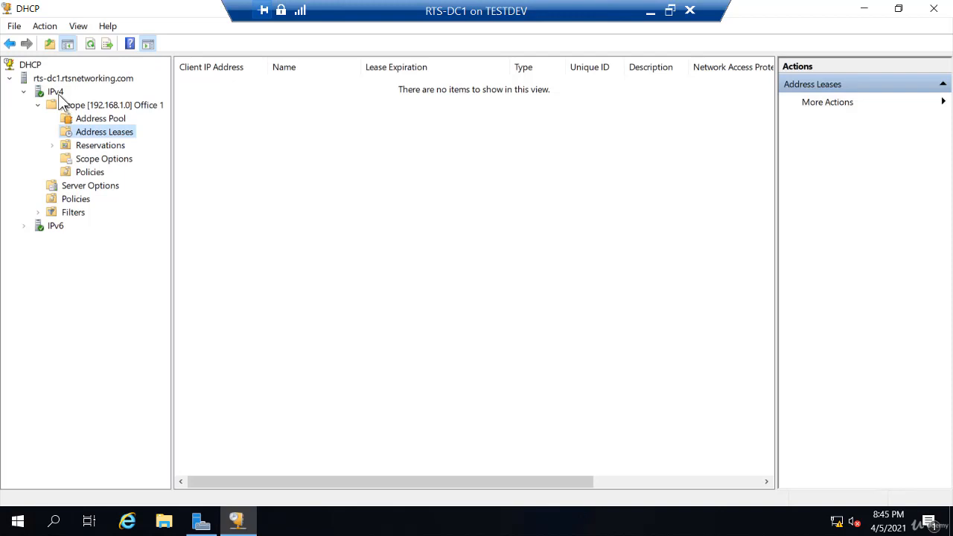
- Start configuring failover for IPv4 and choose only the 192.168.1.0 scope instead of all scopes
right_click(53, 93)
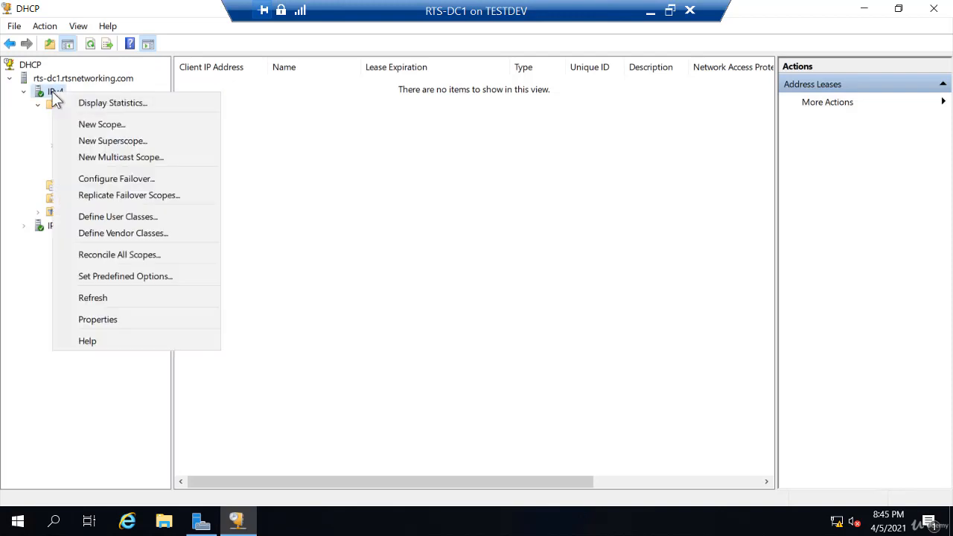
left_click(75, 180)
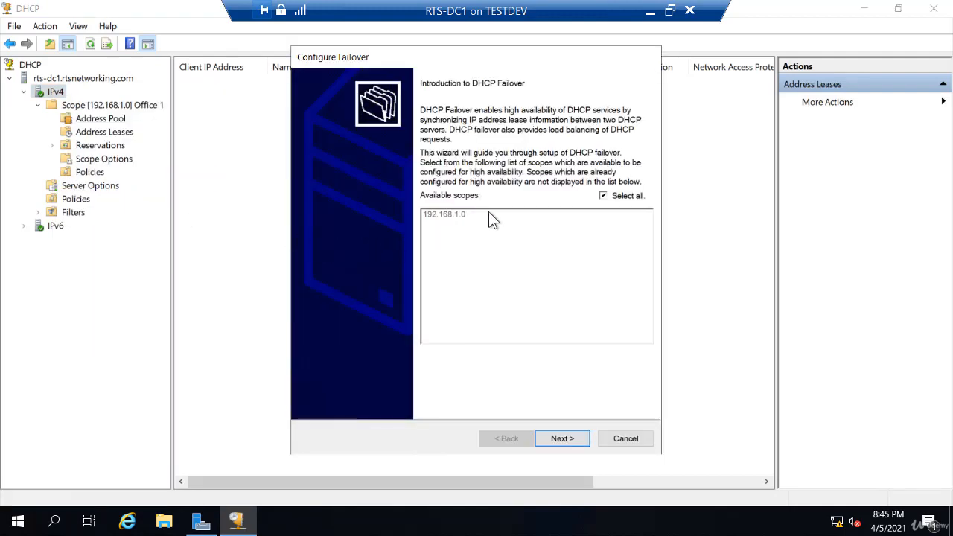
left_click(610, 196)
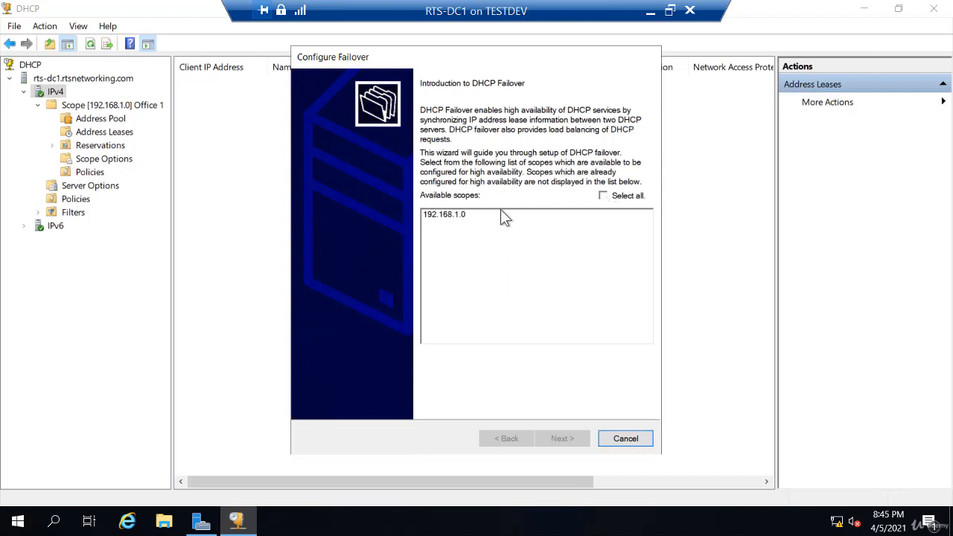
left_click(450, 218)
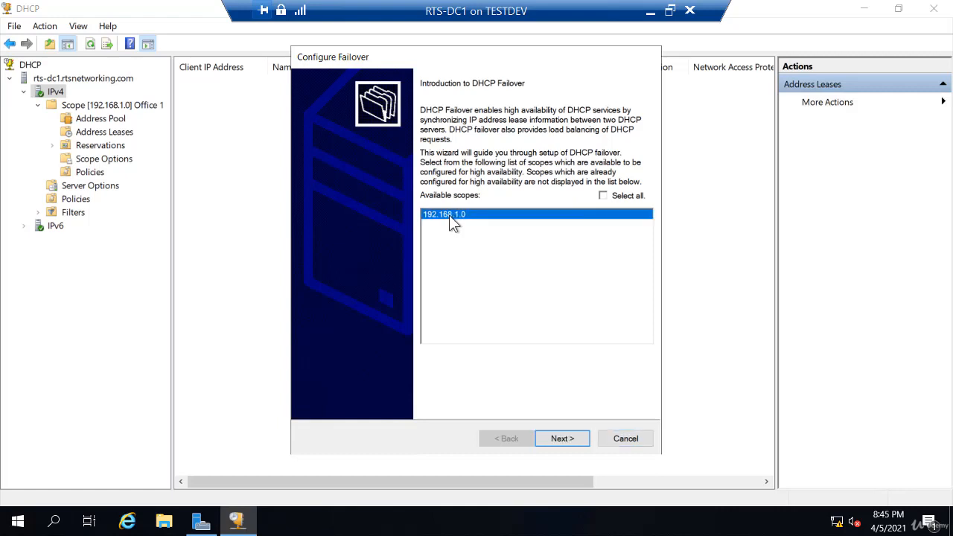
left_click(563, 438)
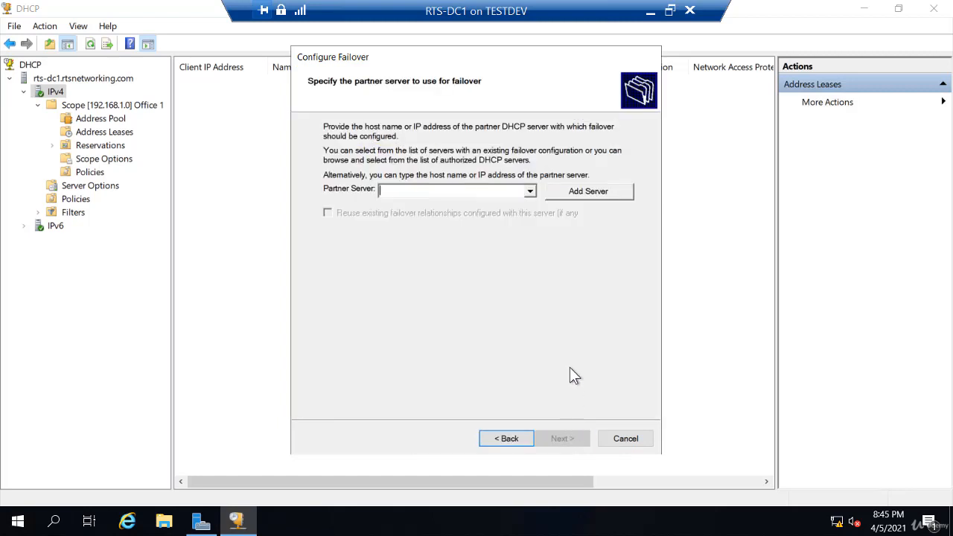
- Add the authorized DHCP server rts-svr1.rtsnetworking.com as the failover partner server and continue to the relationship settings
left_click(587, 192)
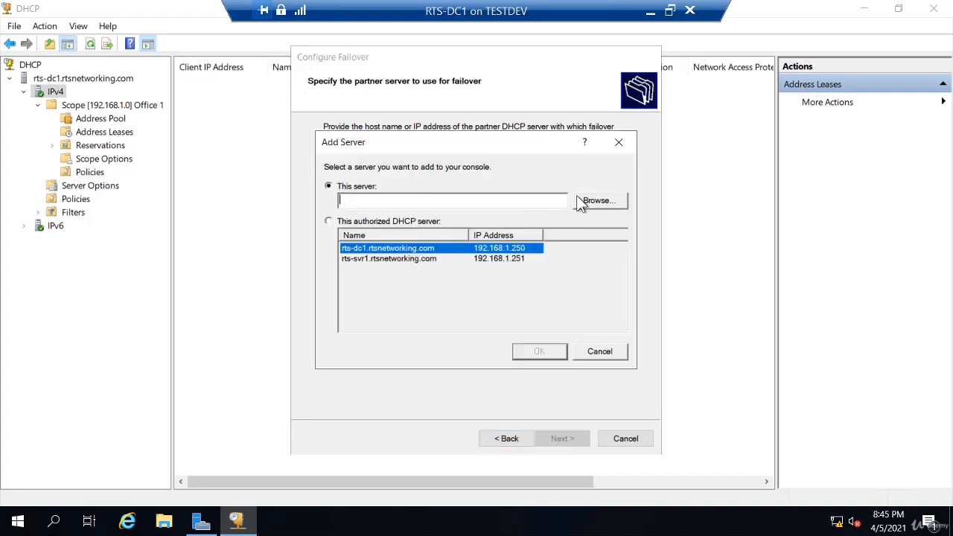
left_click(330, 222)
left_click(361, 260)
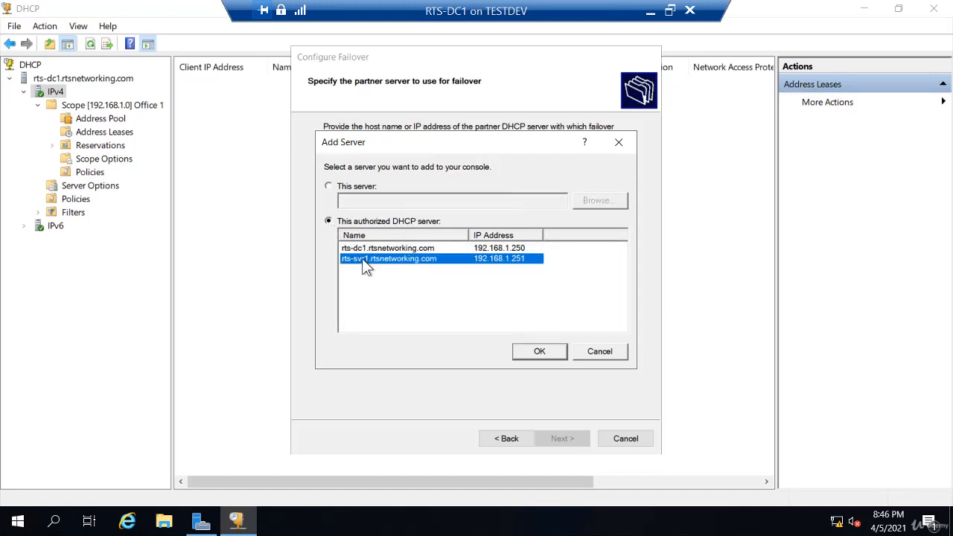
left_click(537, 356)
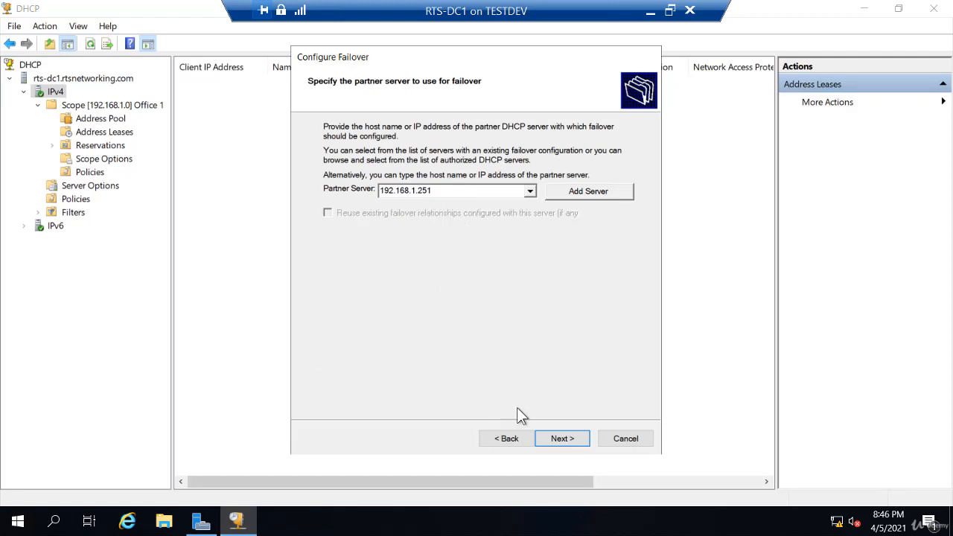
left_click(560, 438)
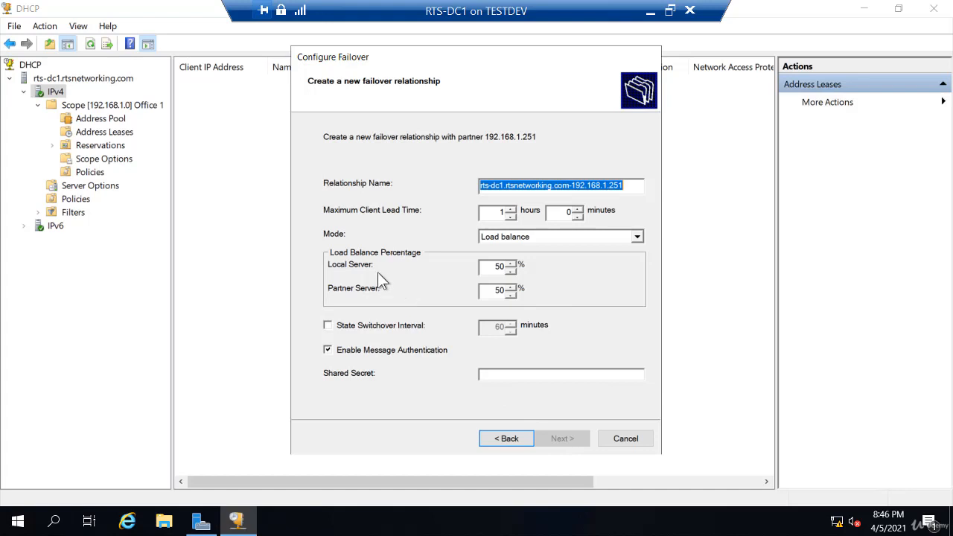
- Try the Hot standby mode for the failover relationship, returning the mode to Load balance
left_click(544, 238)
left_click(525, 260)
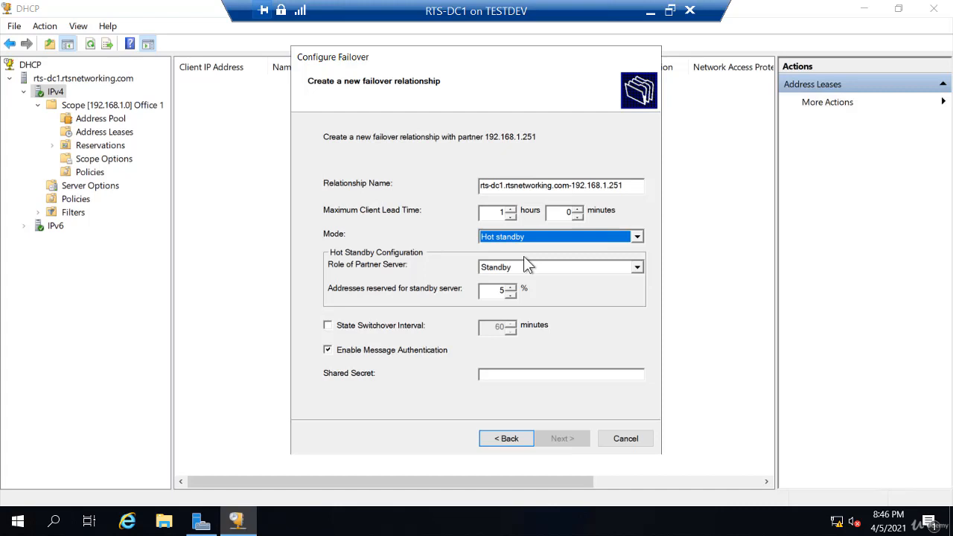
left_click(529, 238)
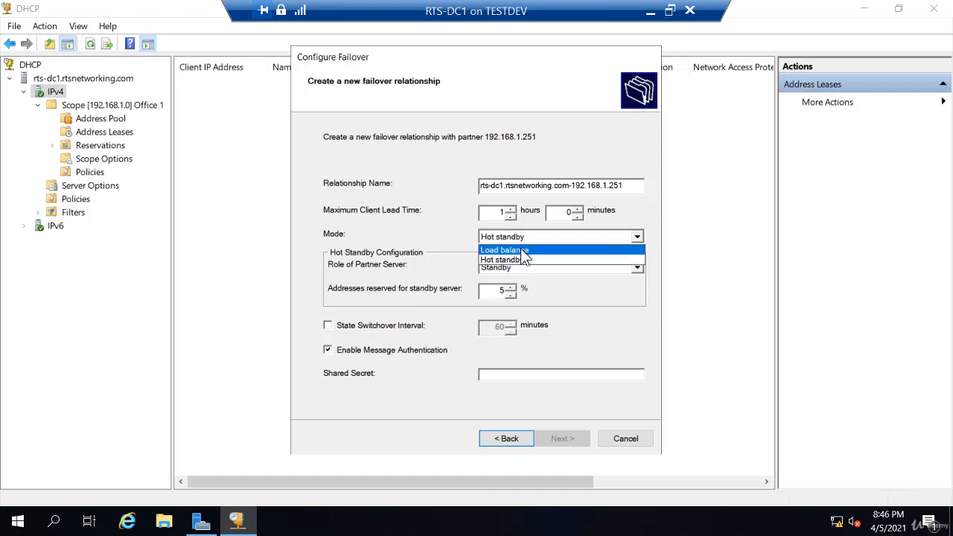
left_click(520, 249)
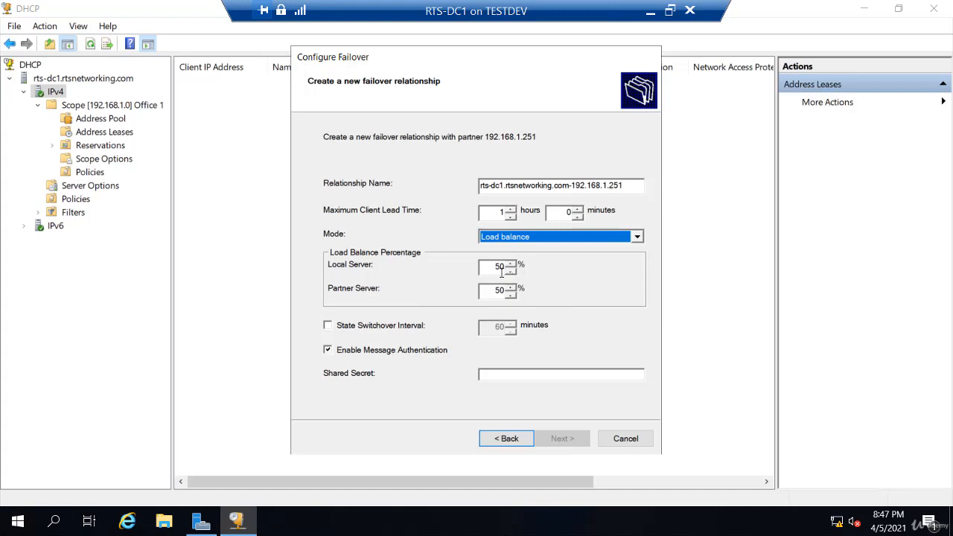
- Try a local server load balance share of 75%, returning it to 50%
double_click(501, 270)
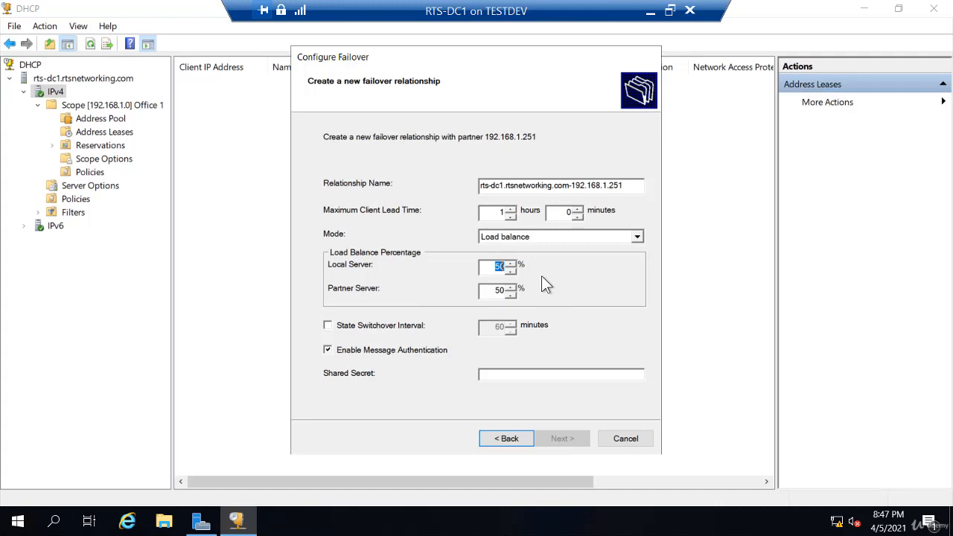
type("75")
left_click_drag(492, 268, 520, 268)
type("50")
- Disable message authentication for the failover relationship and complete the failover configuration
left_click(328, 350)
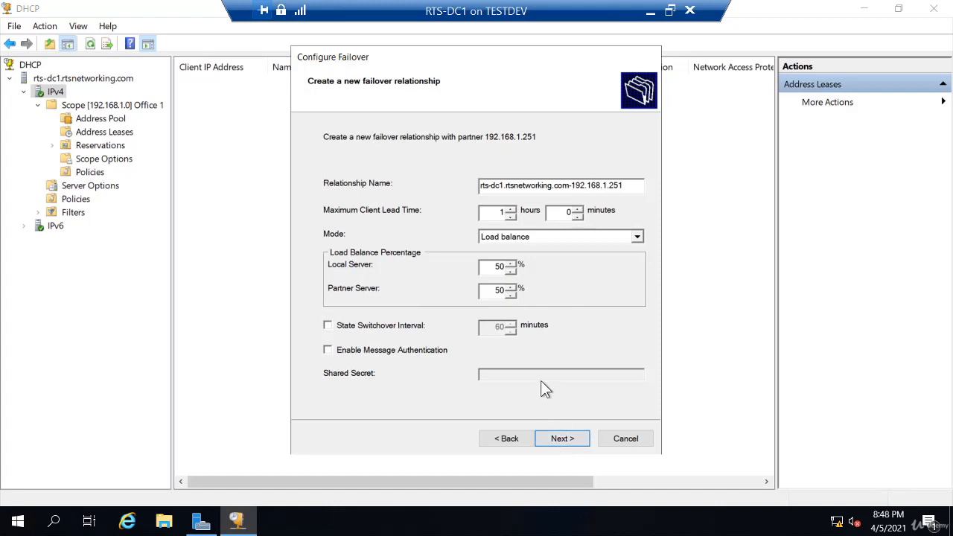
left_click(562, 440)
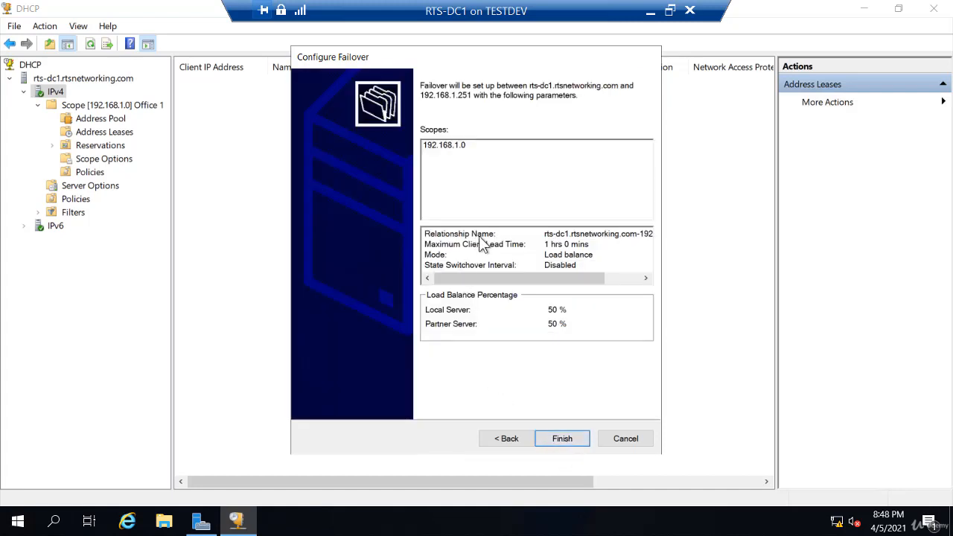
left_click(564, 438)
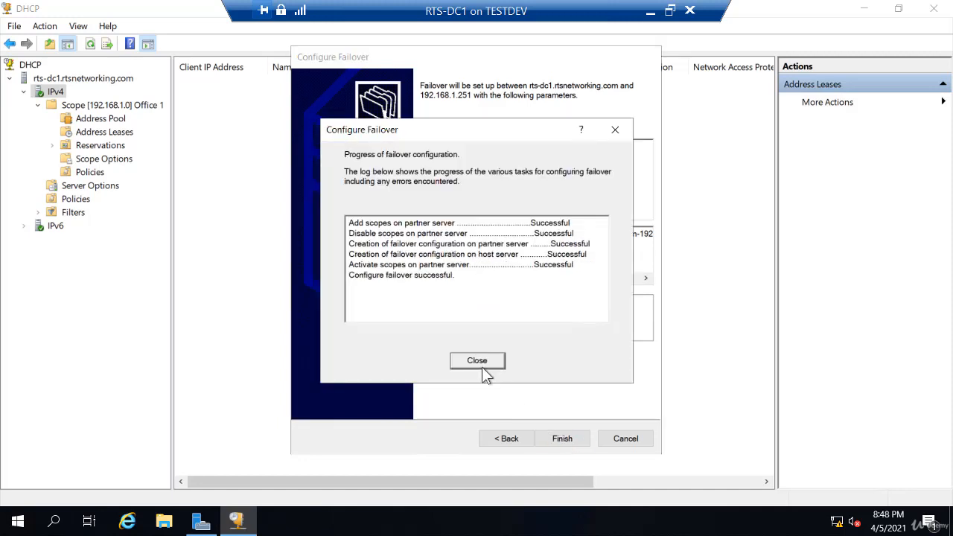
left_click(478, 360)
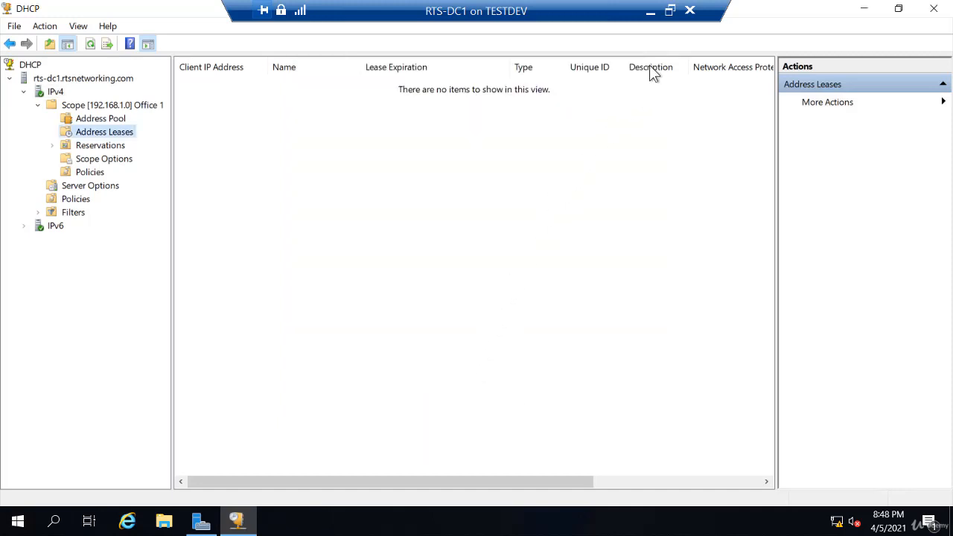
- Switch to the RTS-SVR1 virtual machine and open its DHCP console from Server Manager, maximized
left_click(651, 14)
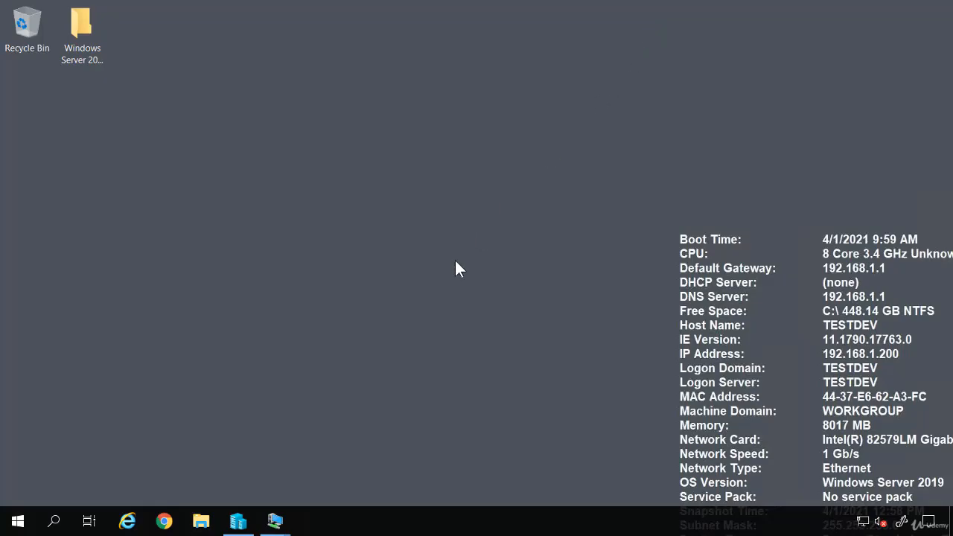
mouse_move(275, 519)
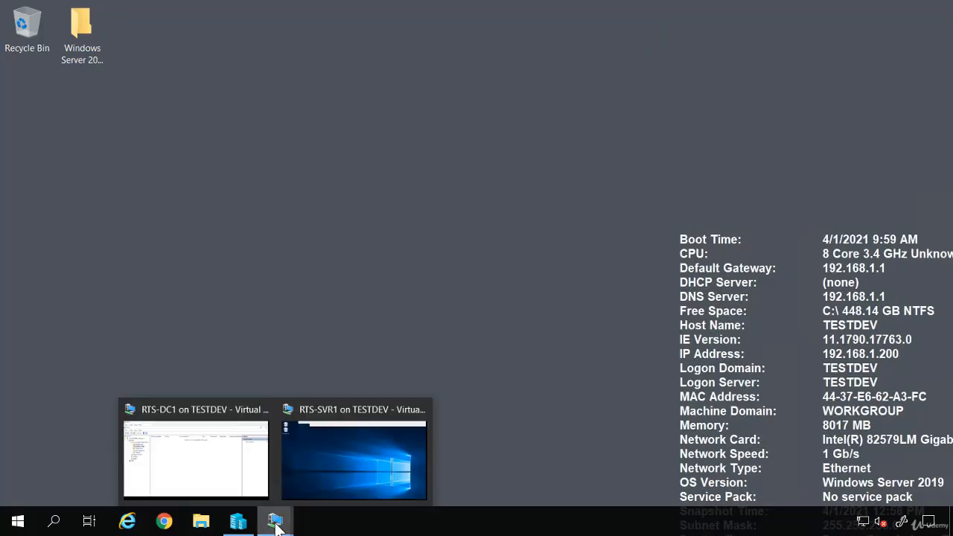
left_click(309, 485)
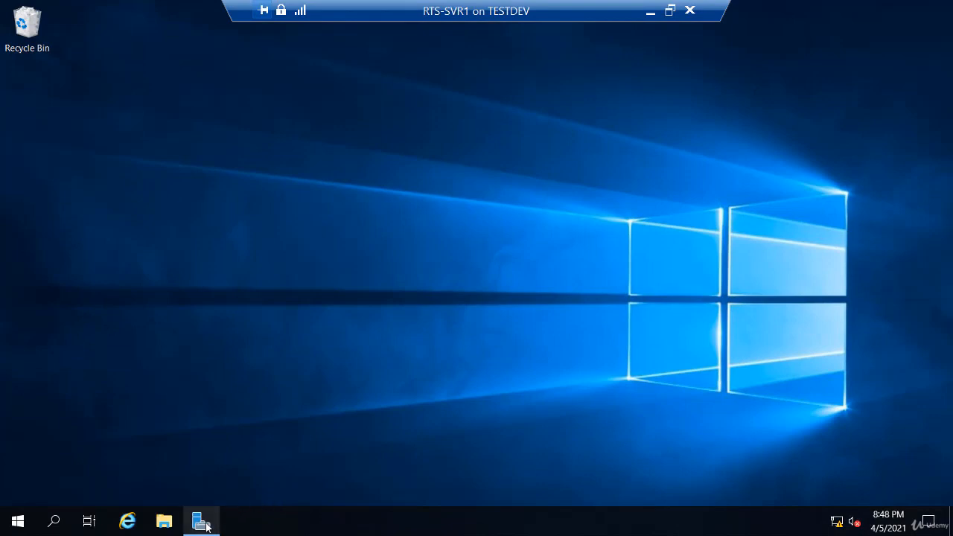
left_click(207, 523)
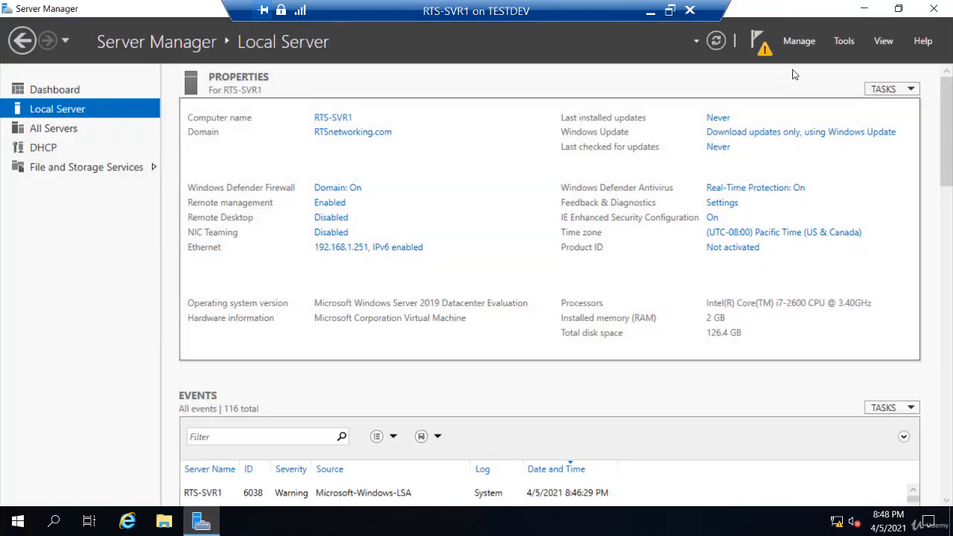
left_click(836, 42)
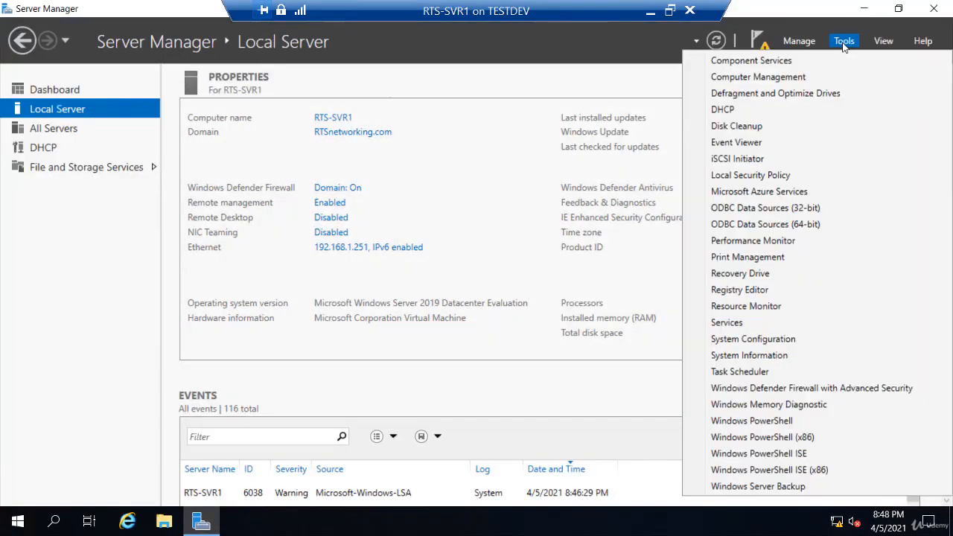
left_click(762, 108)
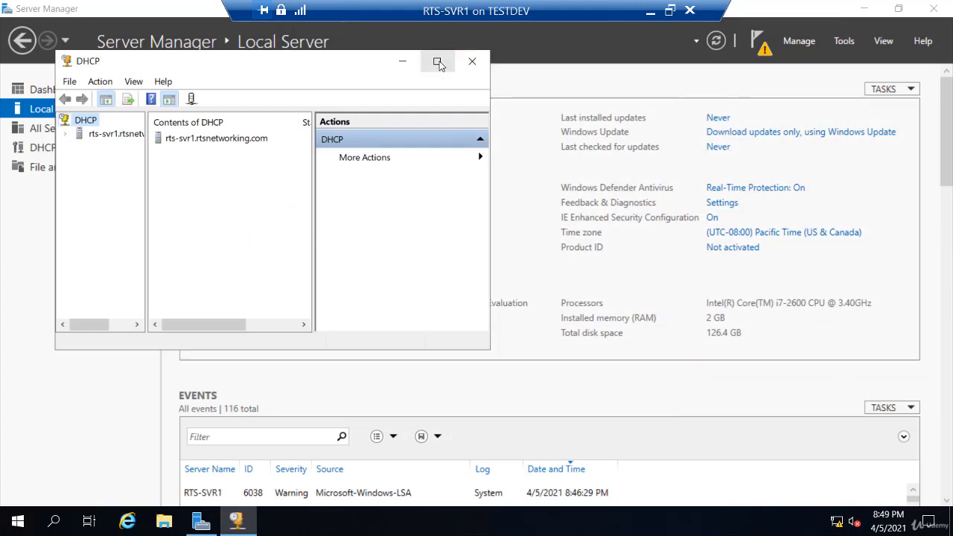
left_click(437, 61)
- Expand the IPv4 scope 192.168.1.0 Office 1 on rts-svr1, widen the tree pane, and examine the scope's address pool
double_click(31, 79)
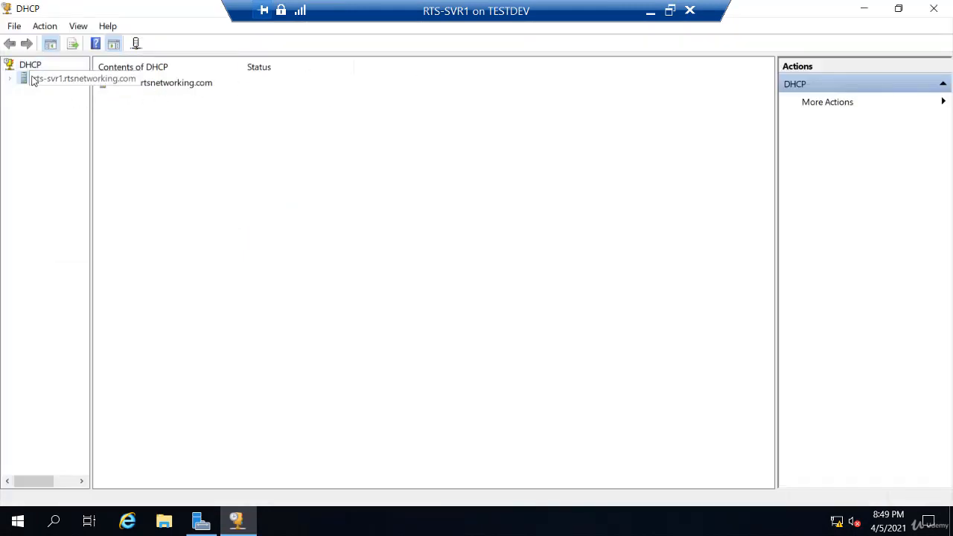
left_click(24, 91)
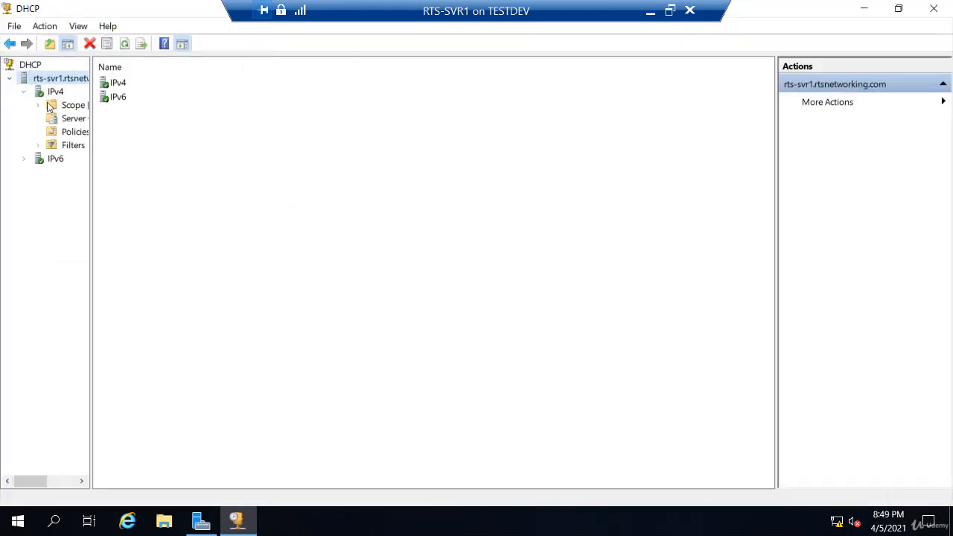
left_click_drag(91, 117, 280, 119)
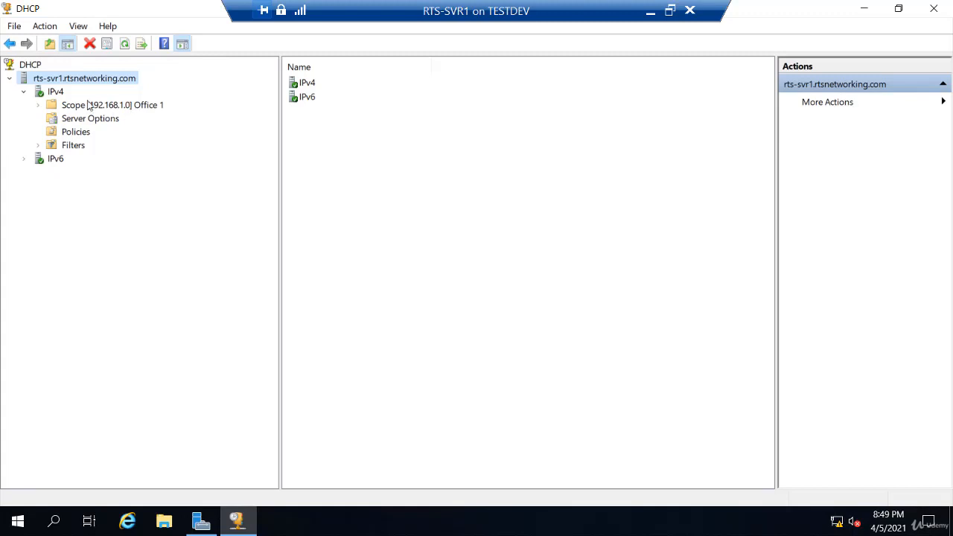
left_click(38, 106)
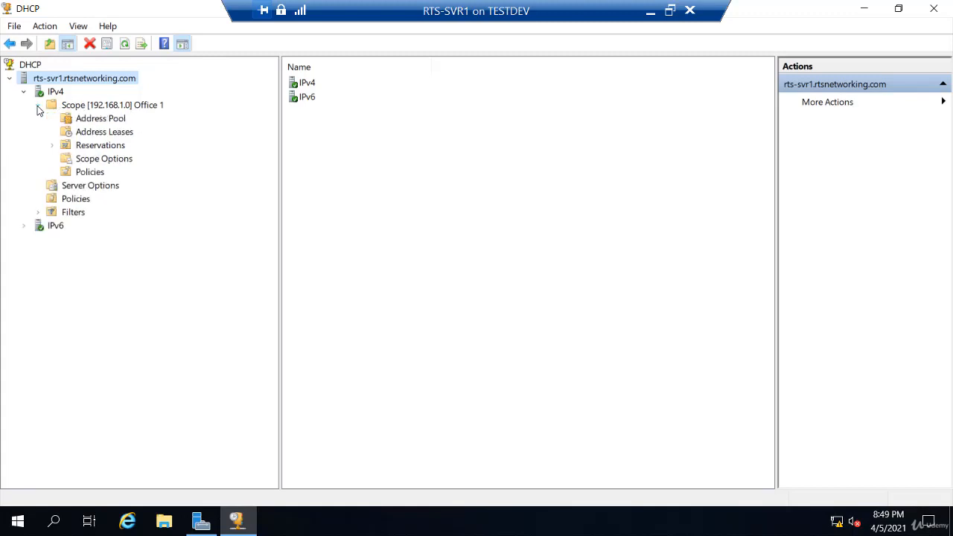
right_click(57, 107)
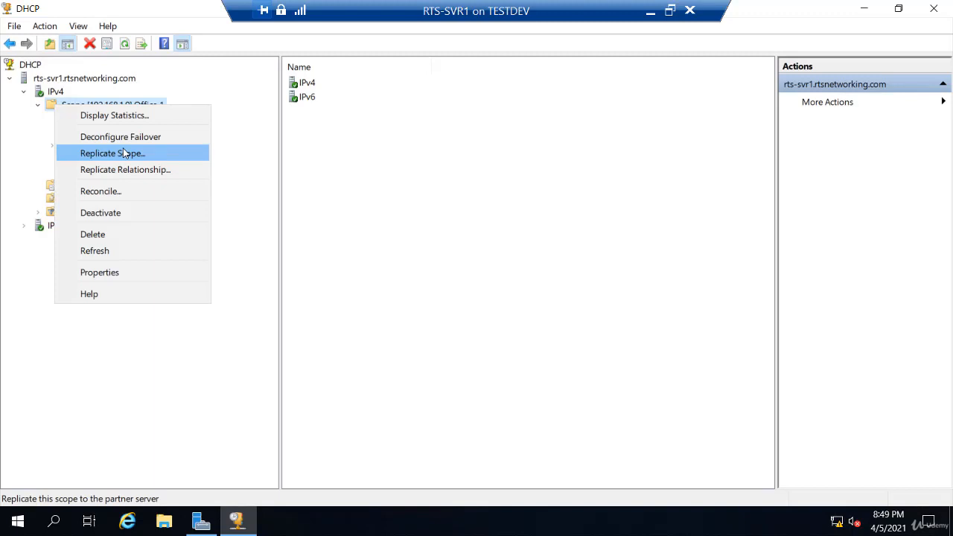
left_click(48, 132)
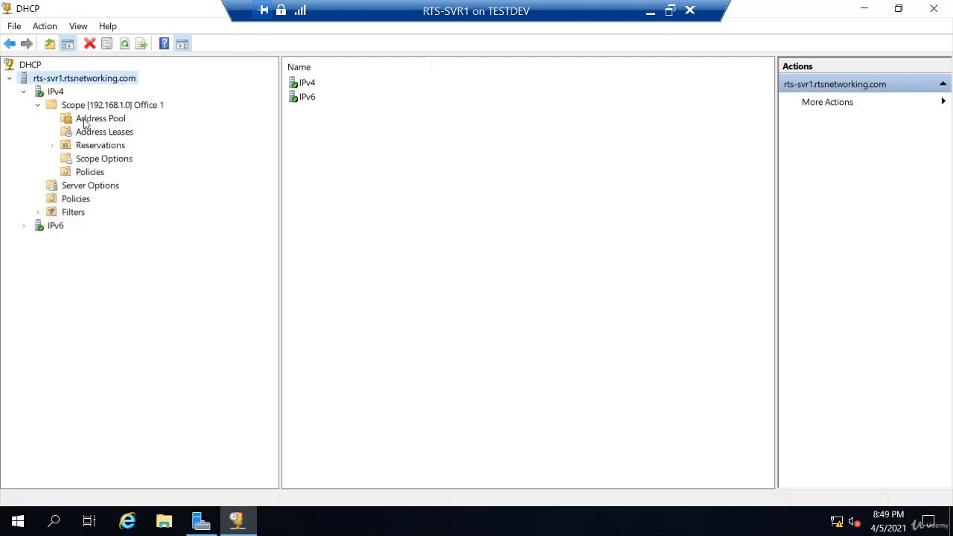
left_click(86, 121)
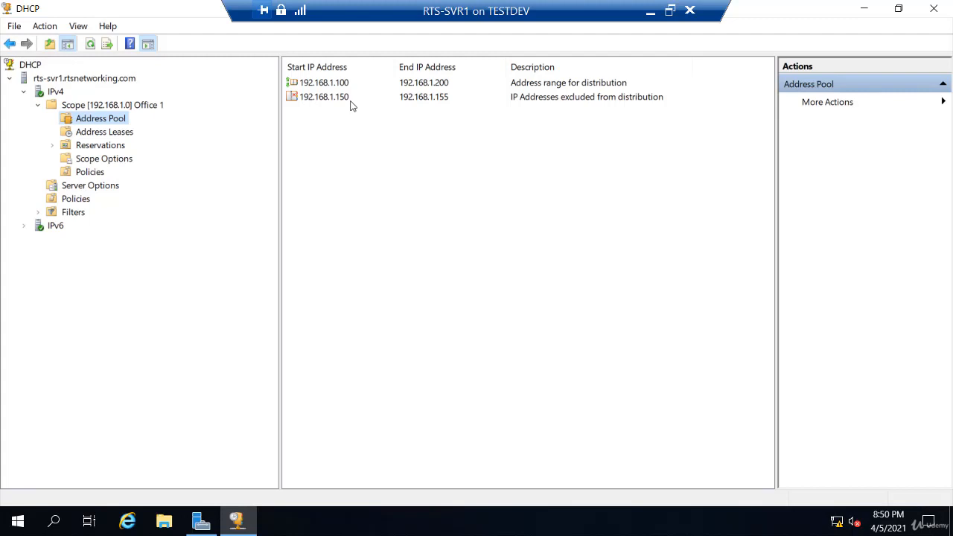
- Deconfigure failover for the 192.168.1.0 Office 1 scope on rts-svr1, deleting the scope from the partner server
right_click(137, 107)
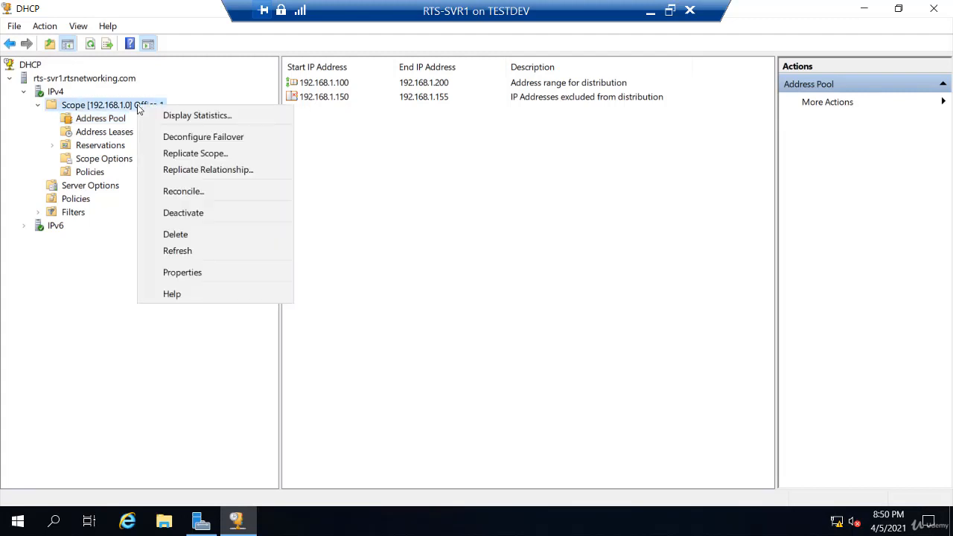
left_click(160, 143)
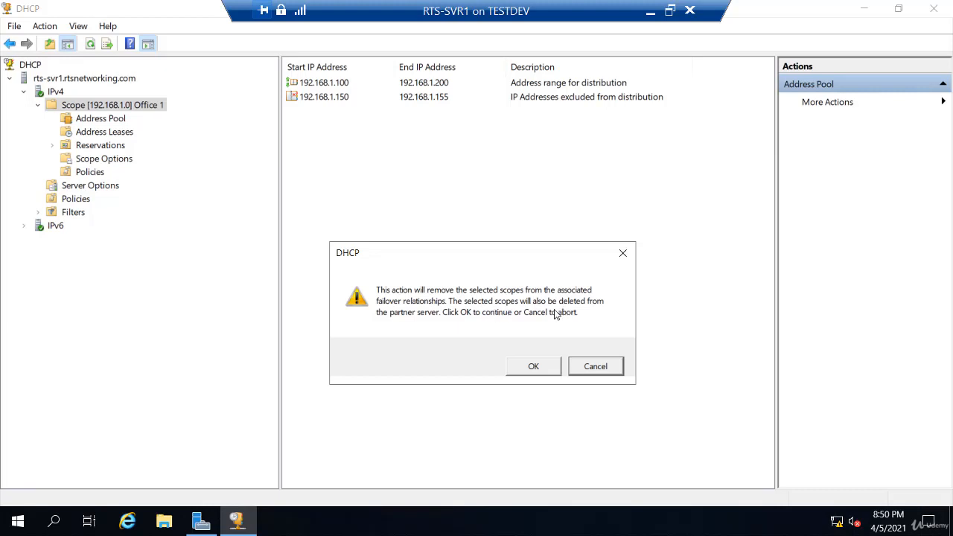
left_click(534, 371)
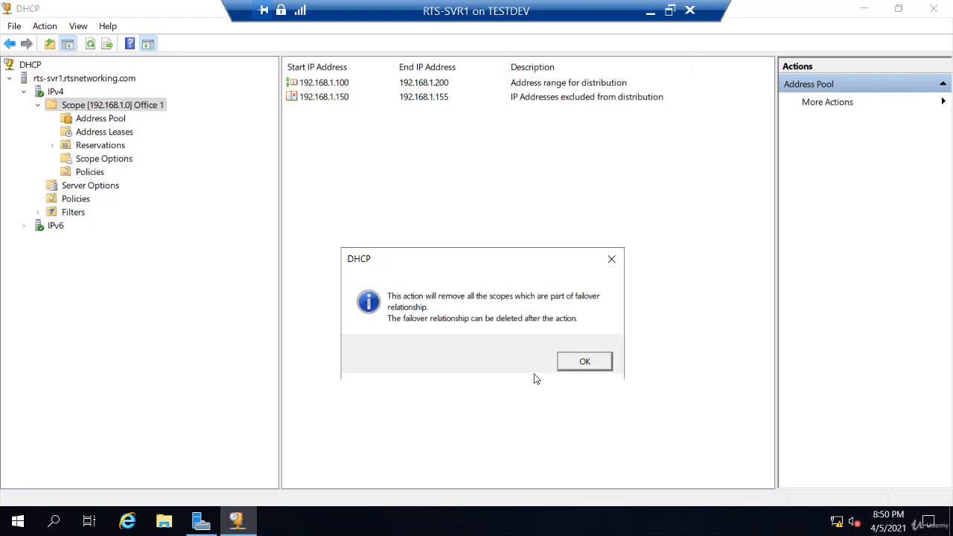
left_click(576, 364)
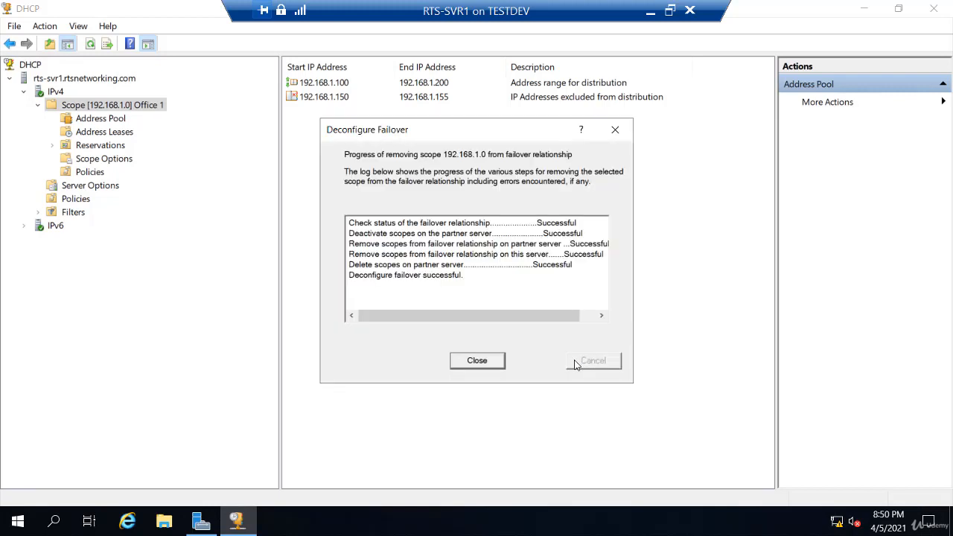
left_click(477, 361)
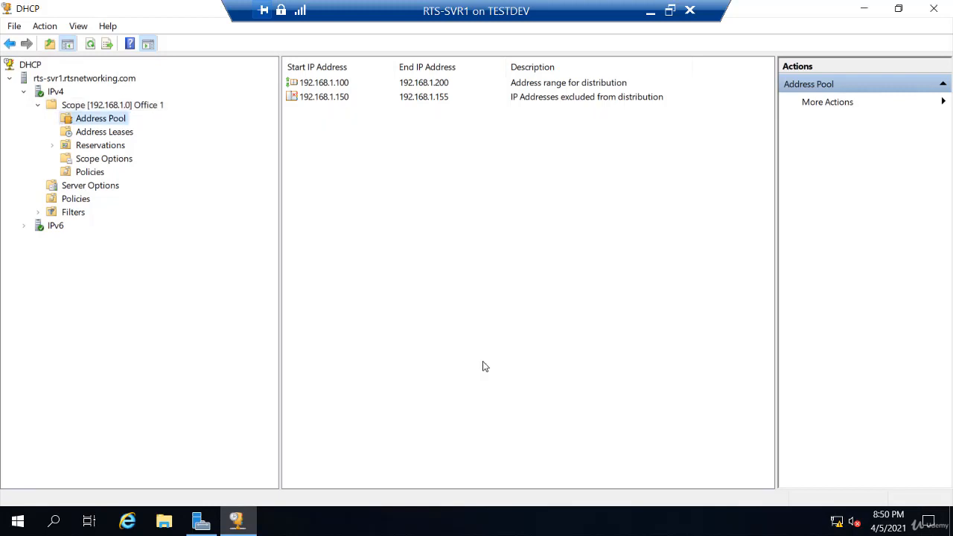
- Delete the active 192.168.1.0 Office 1 scope from rts-svr1 and close its DHCP console
right_click(109, 109)
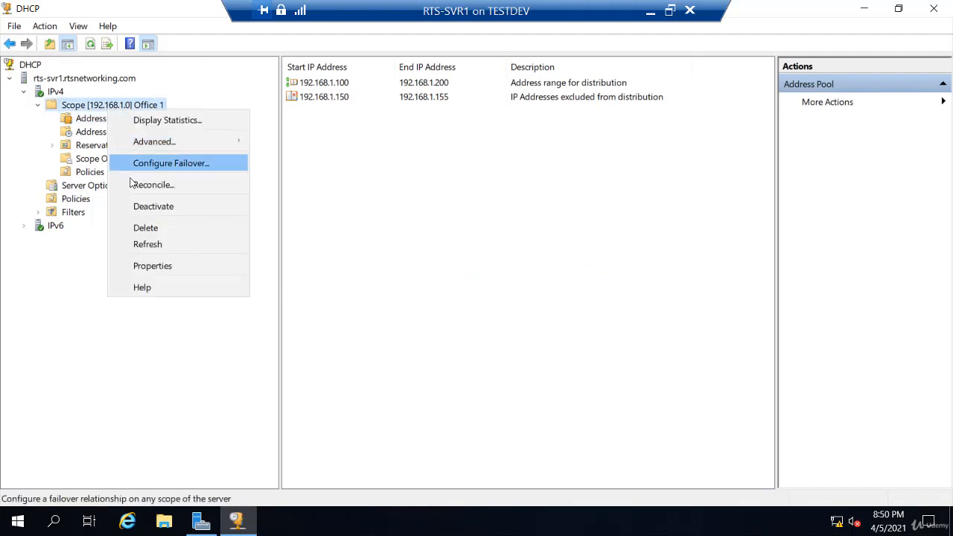
left_click(149, 230)
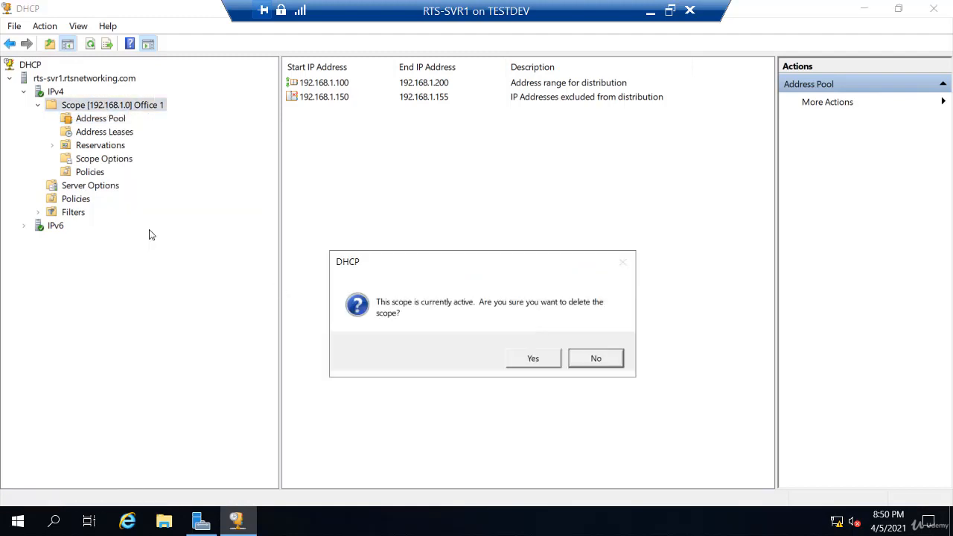
left_click(532, 359)
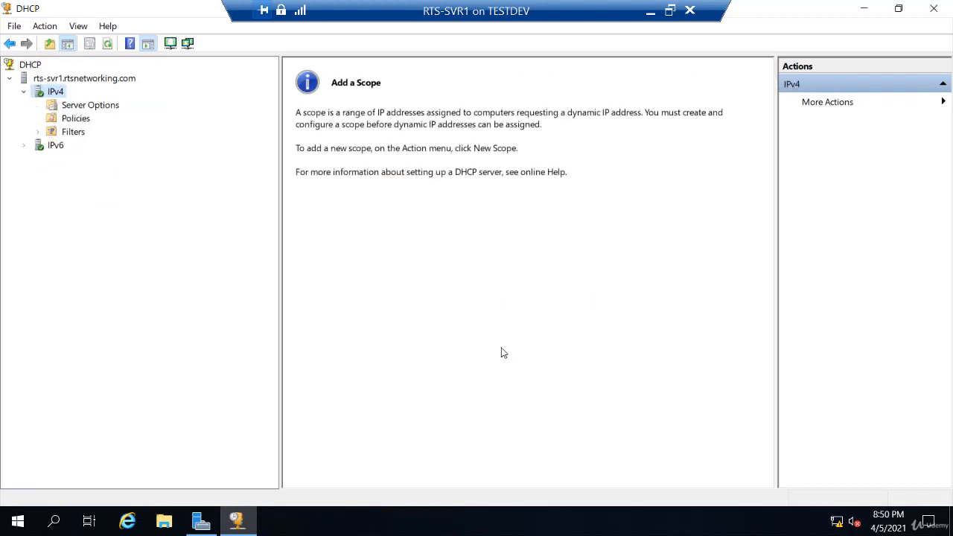
left_click(936, 9)
- Switch to the RTS-DC1 virtual machine and refresh the IPv4 node of rts-dc1 in its DHCP console
left_click(651, 12)
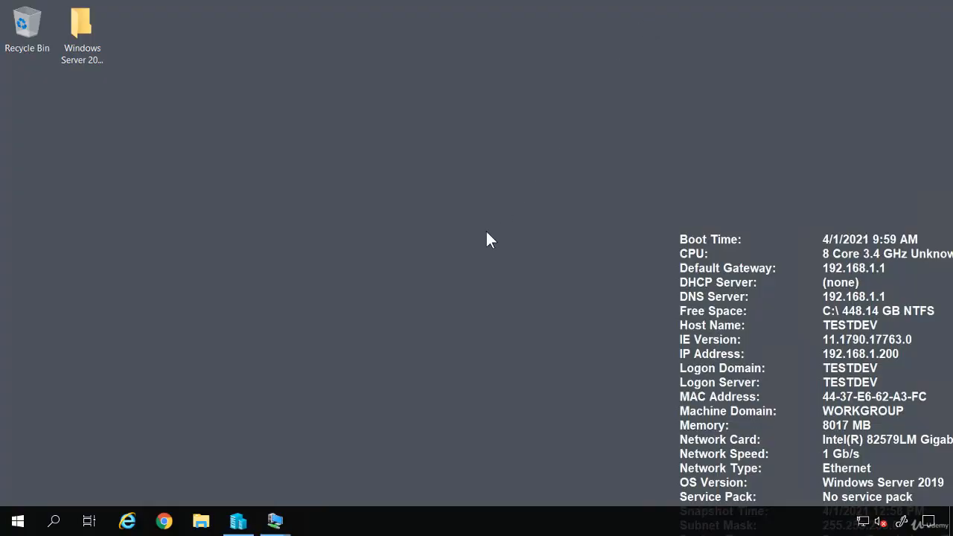
left_click(275, 514)
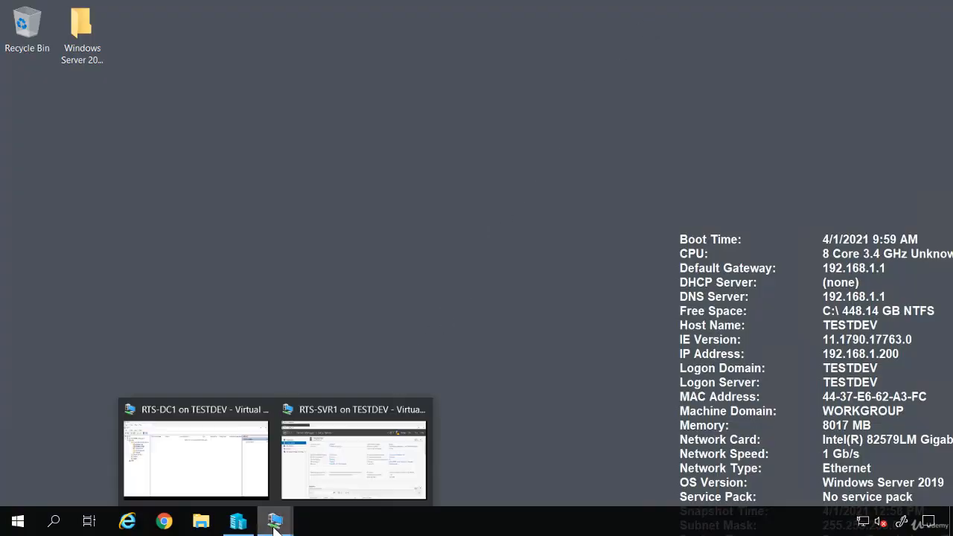
left_click(239, 484)
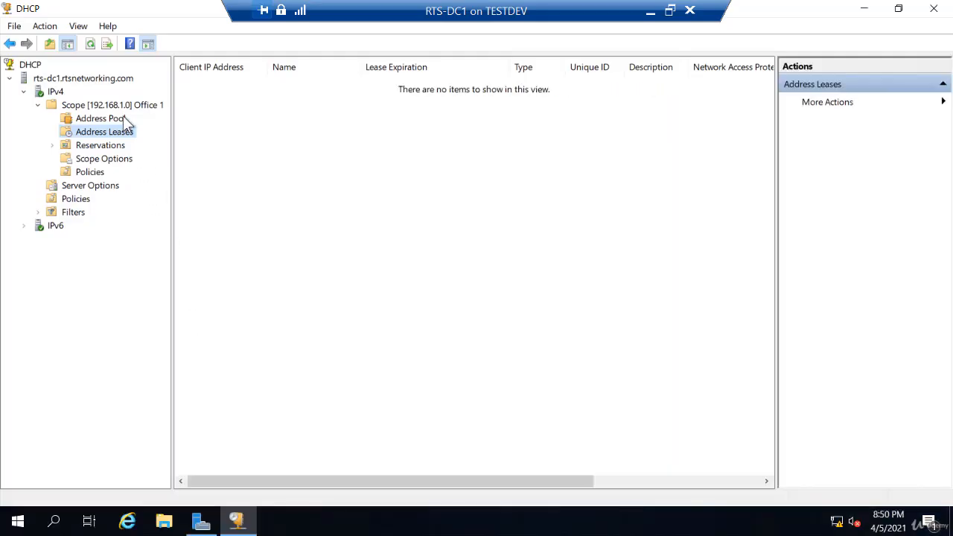
left_click(56, 91)
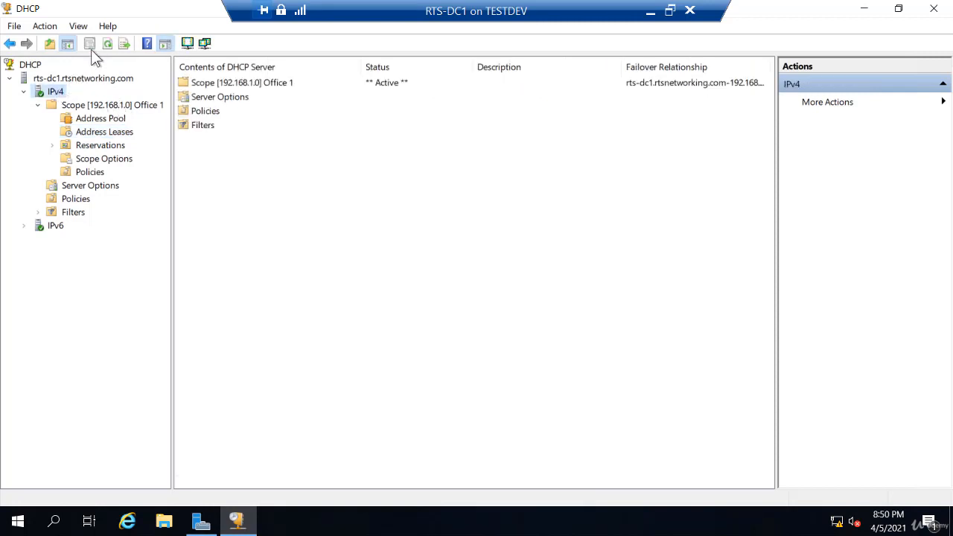
left_click(111, 43)
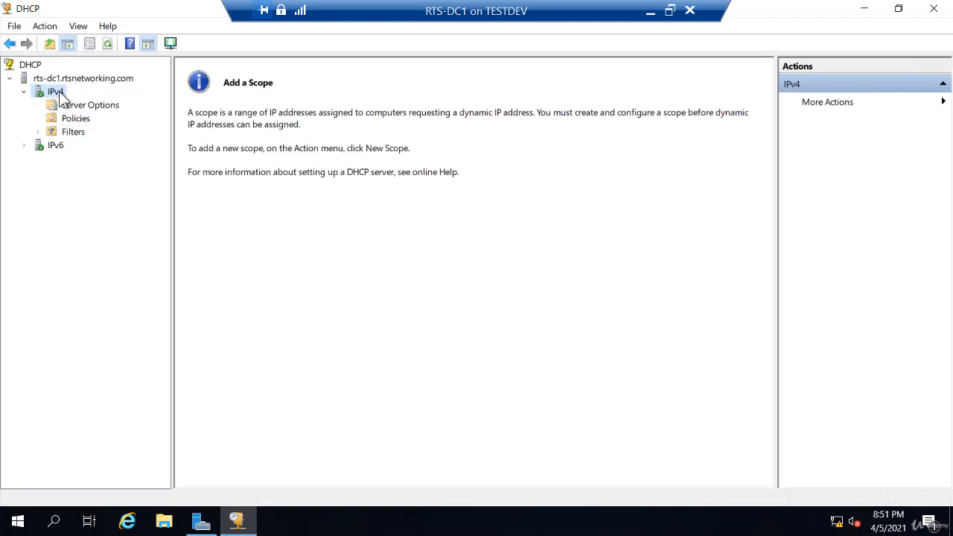